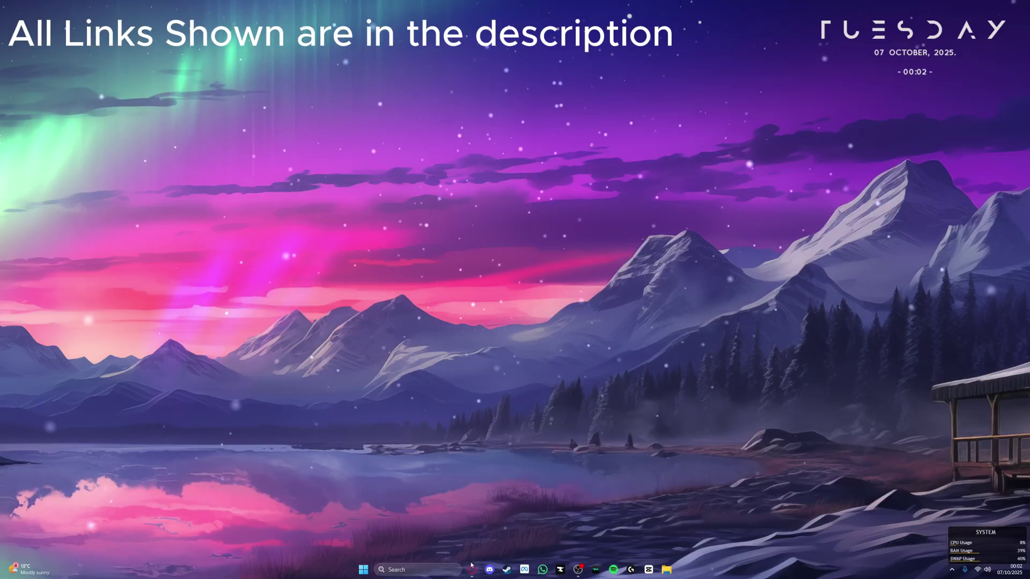
Open the web browser on the MelonLoader Wiki, go to the Automated Installation section, and launch the downloaded MelonLoader installer.
{"action": "mouse_move", "coordinate": [472, 568]}
{"action": "left_click", "coordinate": [497, 555]}
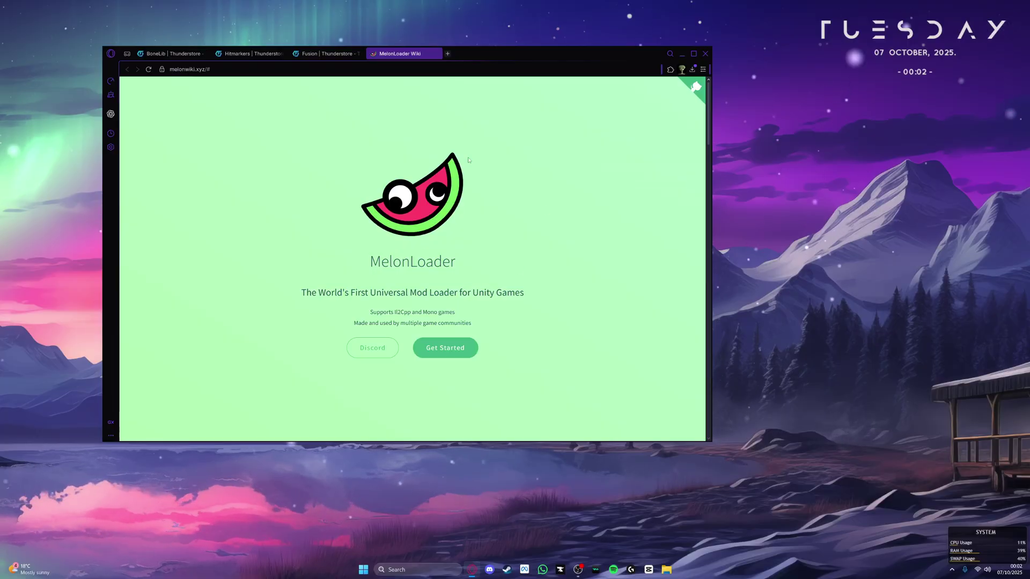
{"action": "scroll", "coordinate": [429, 255], "scroll_direction": "down", "scroll_amount": 5}
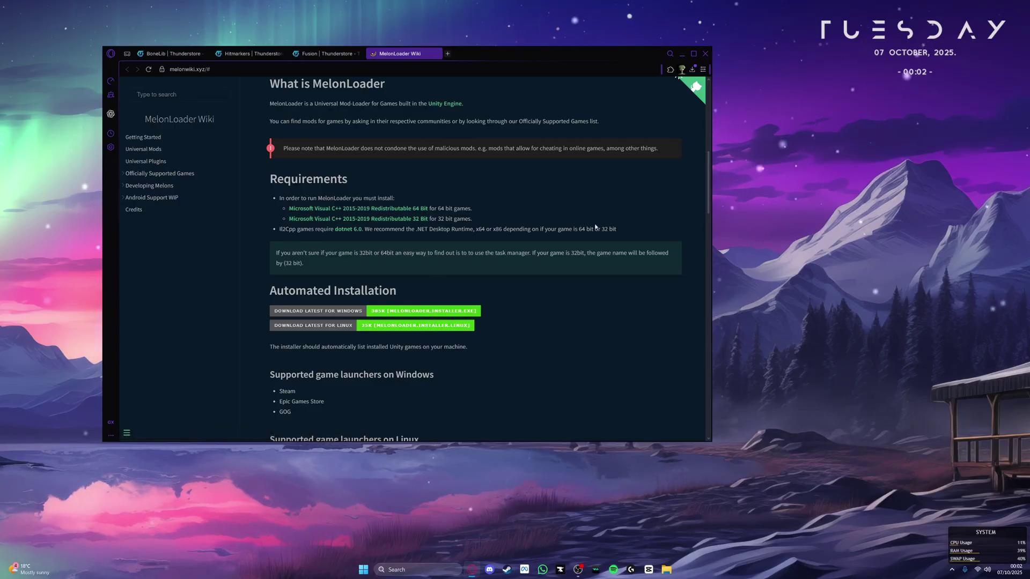
{"action": "left_click", "coordinate": [693, 71]}
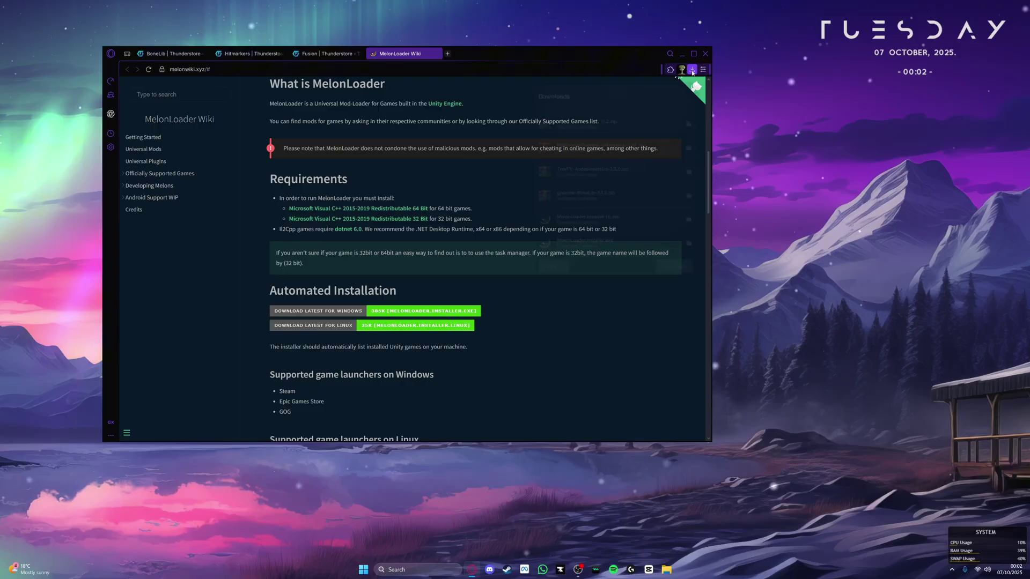
{"action": "left_click", "coordinate": [592, 249]}
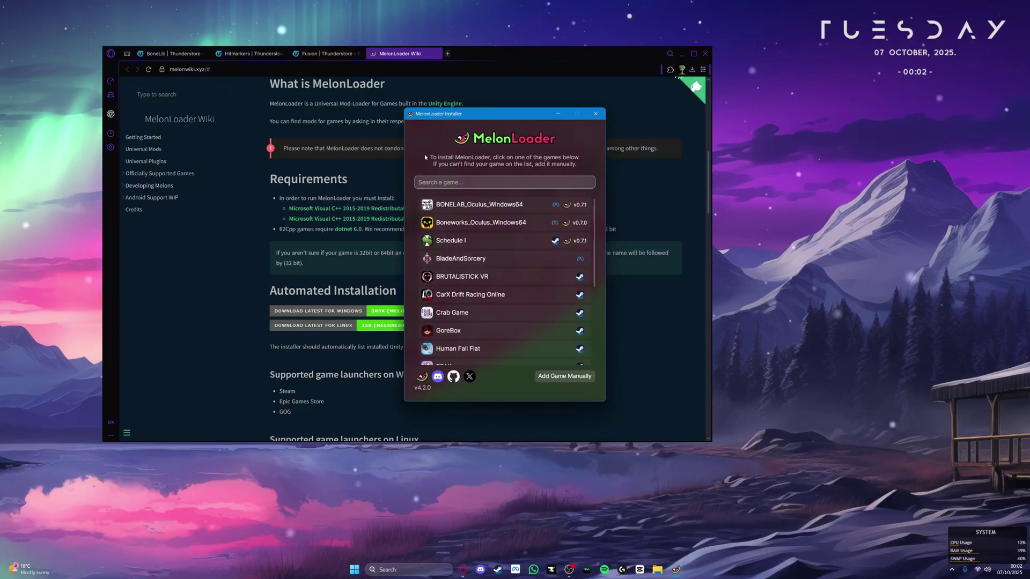
Select BONELAB_Oculus_Windows64 in the MelonLoader installer, choose version 0.7.1, and close the installer.
{"action": "left_click", "coordinate": [528, 201]}
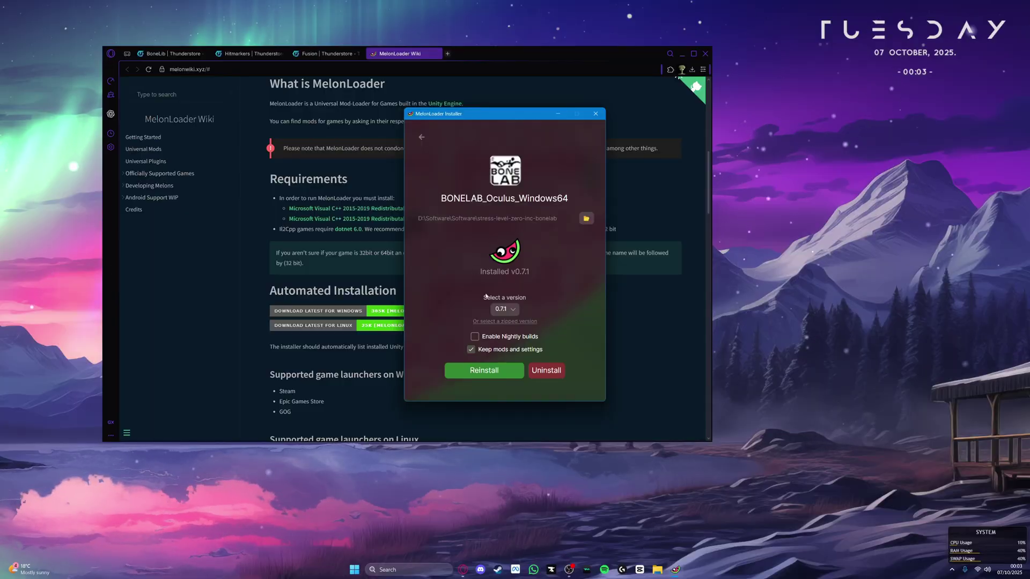
{"action": "left_click", "coordinate": [505, 310]}
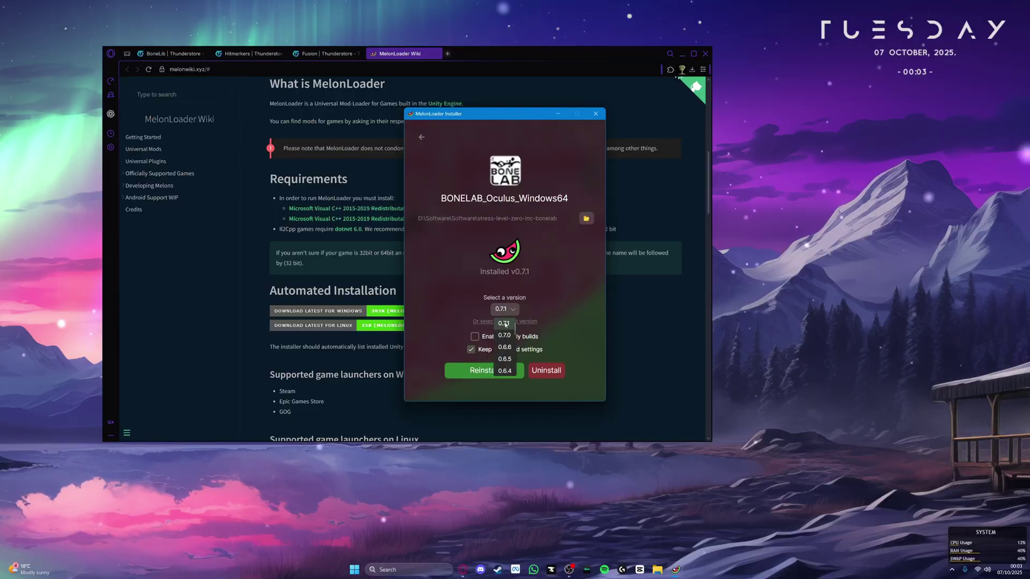
{"action": "left_click", "coordinate": [504, 324]}
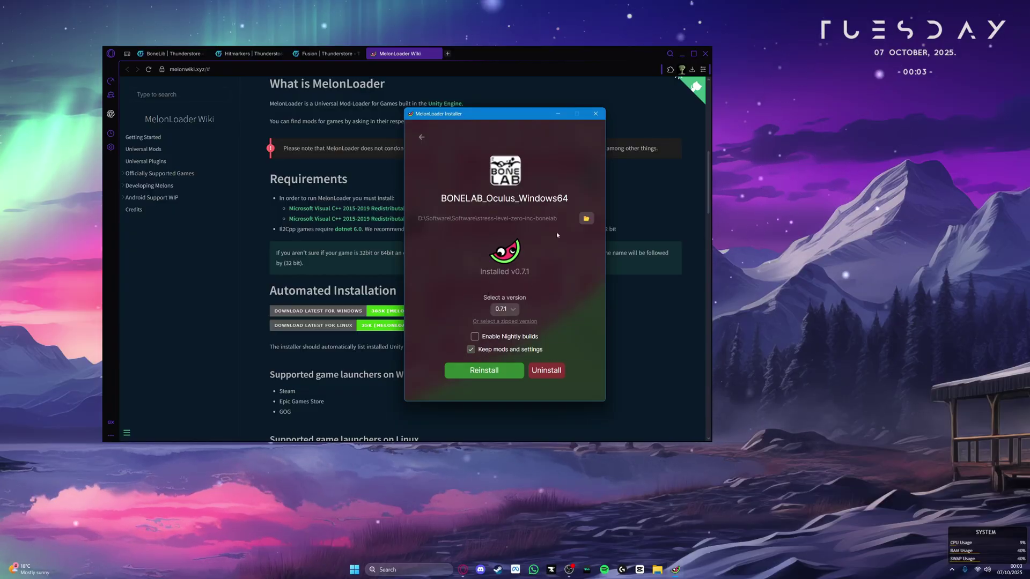
{"action": "left_click", "coordinate": [594, 113]}
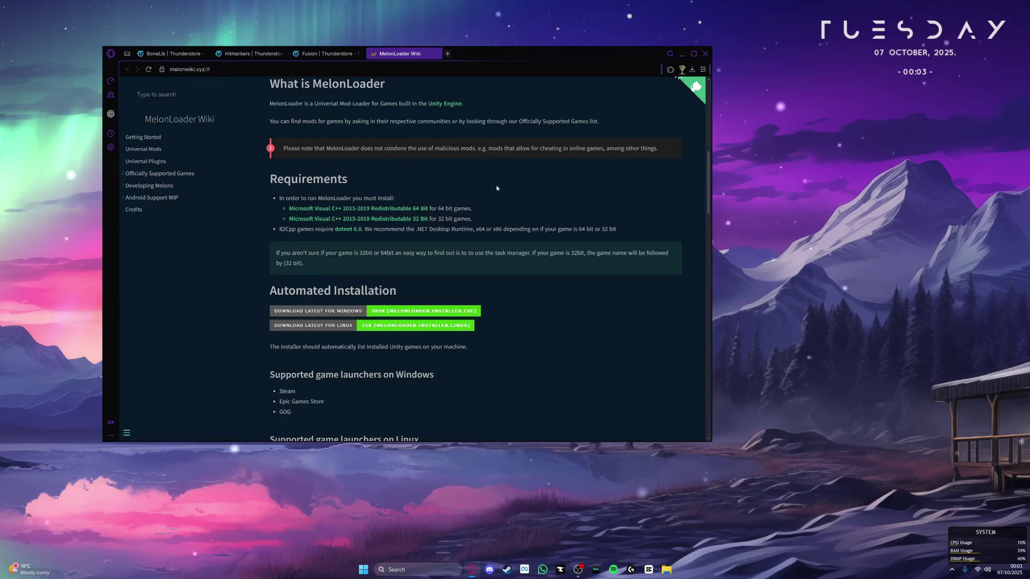
Review the BoneLib mod's Thunderstore page, including its details, download options and required mods.
{"action": "left_click", "coordinate": [184, 58]}
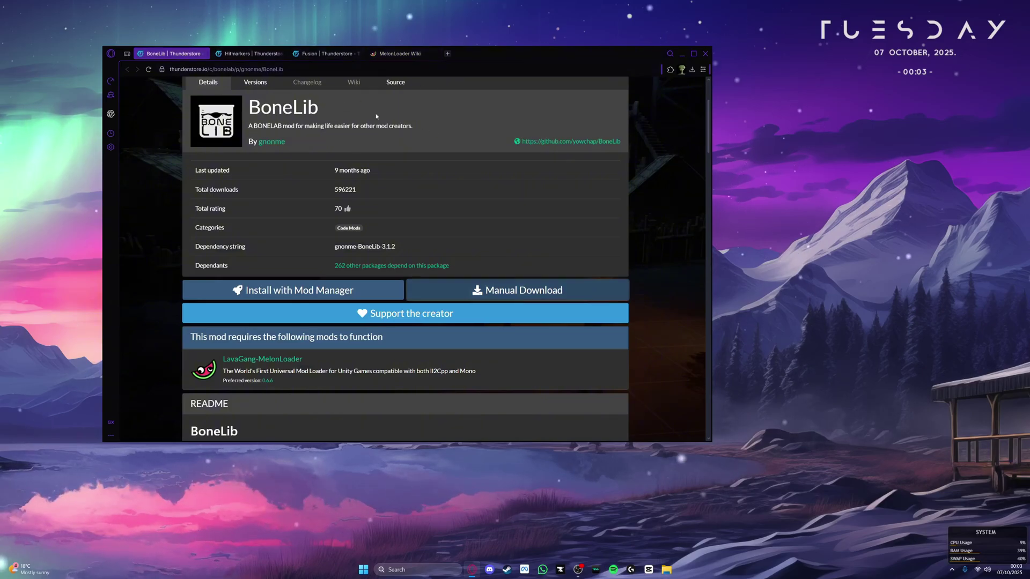
{"action": "scroll", "coordinate": [331, 151], "scroll_direction": "up", "scroll_amount": 1}
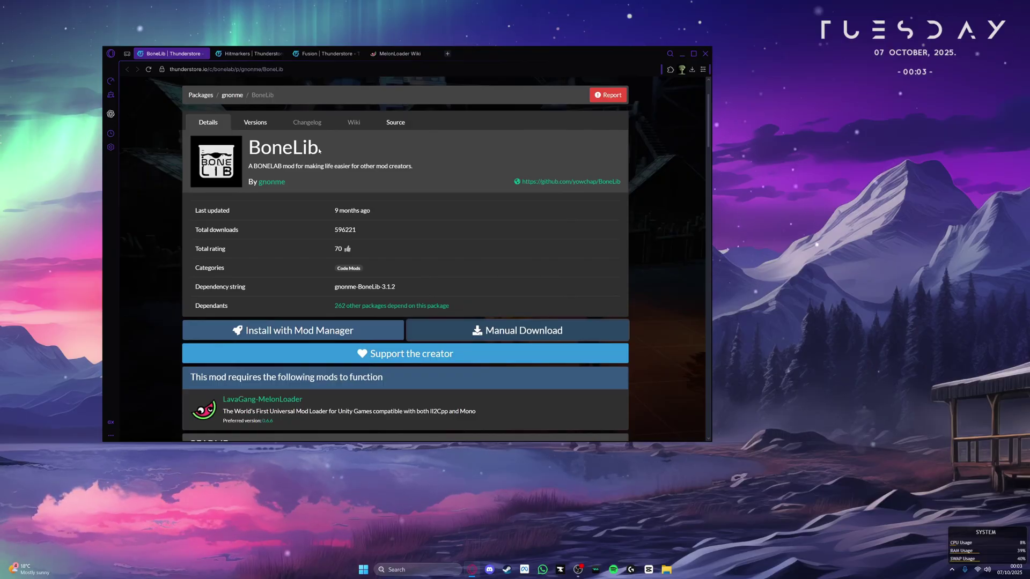
{"action": "scroll", "coordinate": [444, 176], "scroll_direction": "down", "scroll_amount": 3}
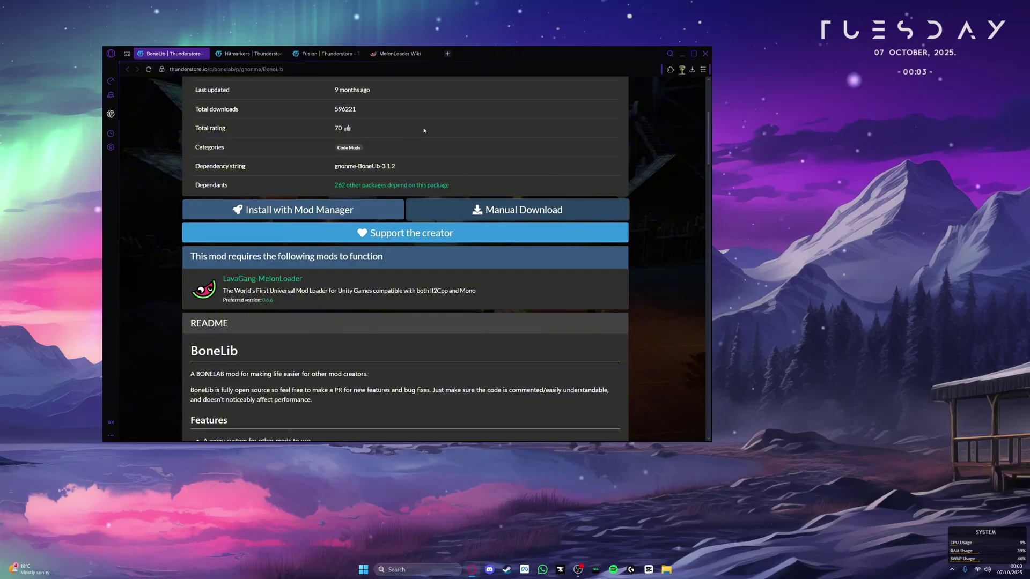
Review the Hitmarkers mod's Thunderstore page and its required AudioImportLib mod, and return to the Hitmarkers page.
{"action": "left_click", "coordinate": [250, 54]}
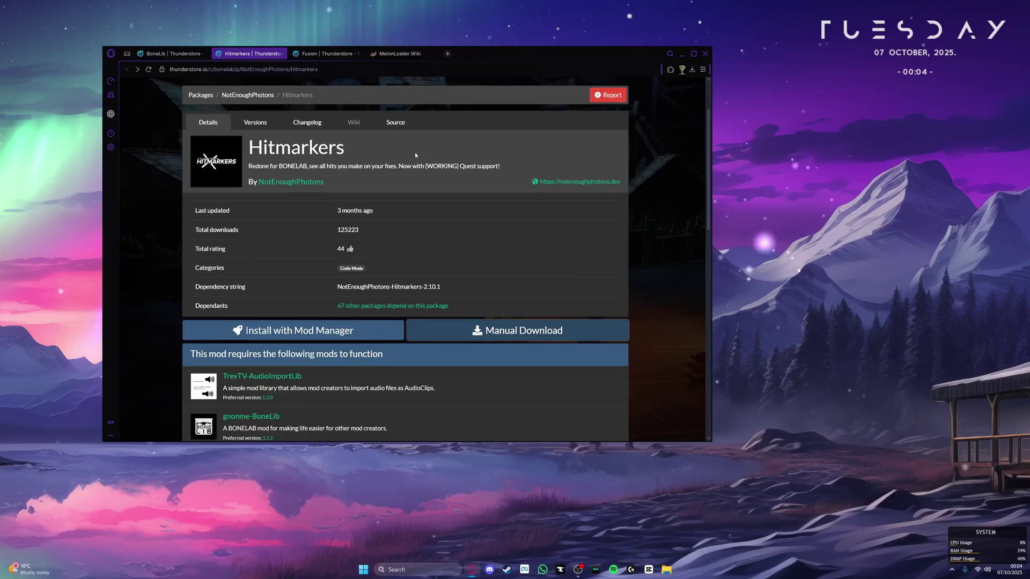
{"action": "scroll", "coordinate": [322, 177], "scroll_direction": "down", "scroll_amount": 2}
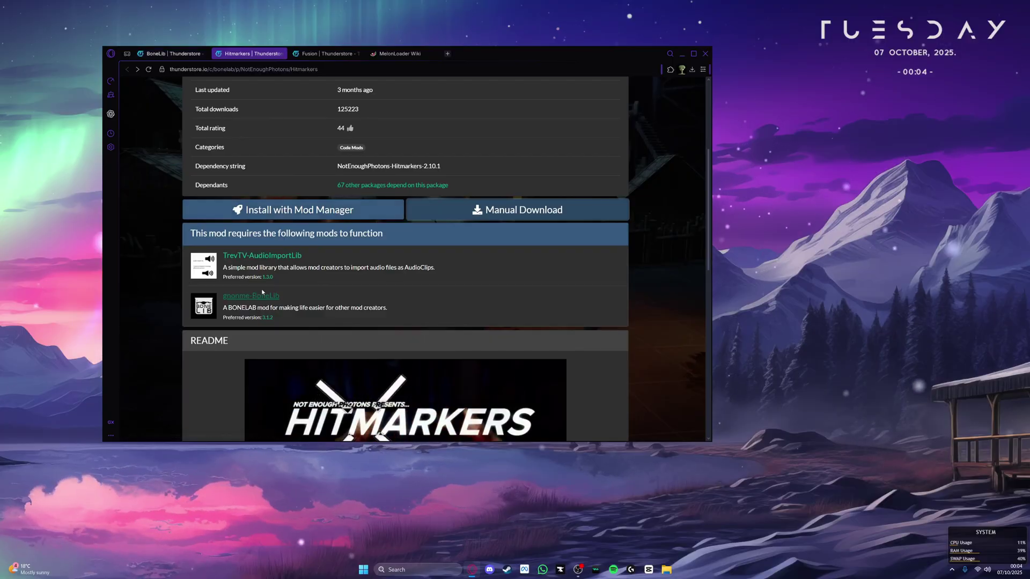
{"action": "left_click", "coordinate": [271, 256]}
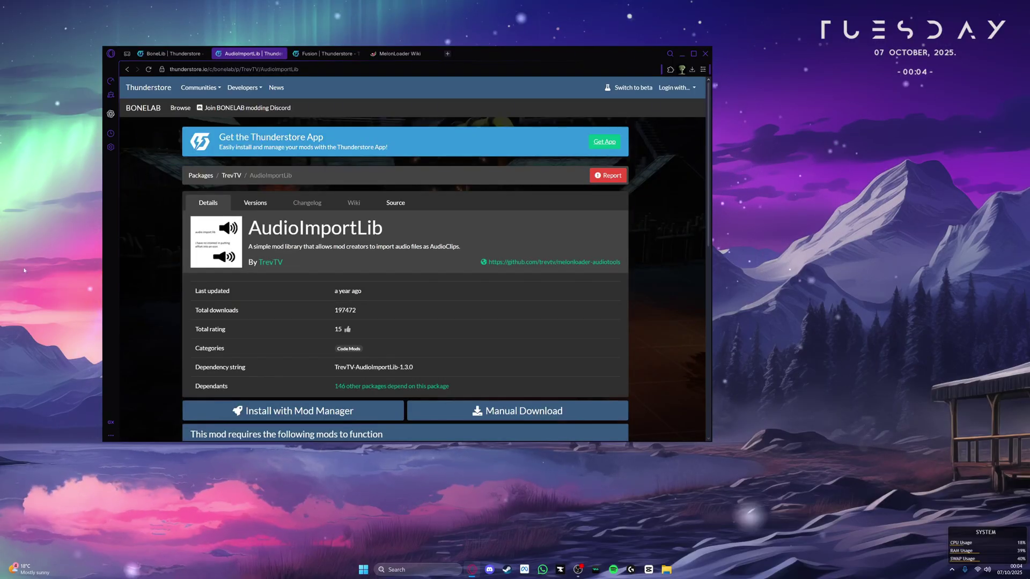
{"action": "scroll", "coordinate": [215, 250], "scroll_direction": "down", "scroll_amount": 2}
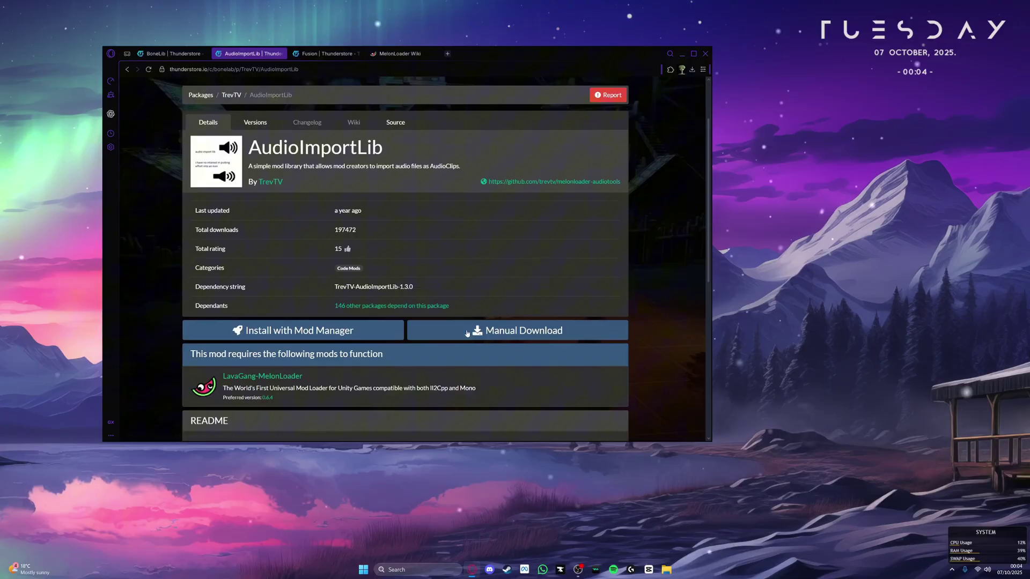
{"action": "key", "text": "alt+Left"}
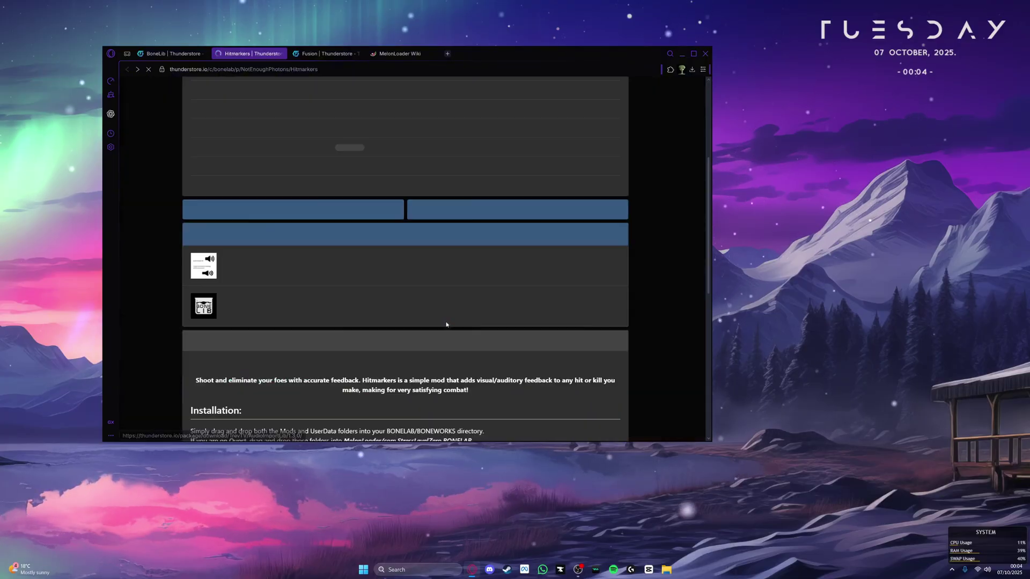
{"action": "scroll", "coordinate": [450, 328], "scroll_direction": "up", "scroll_amount": 3}
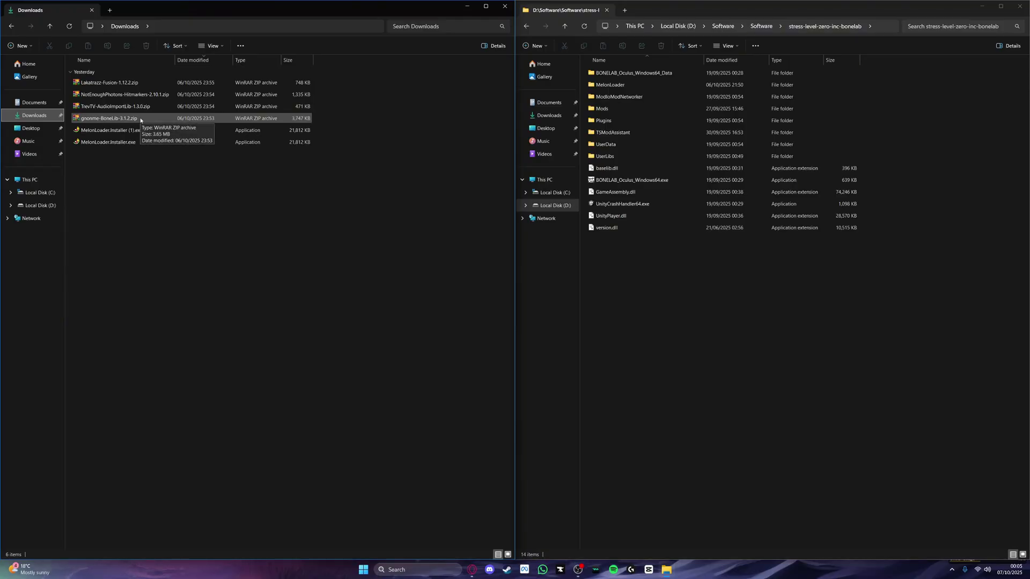
Try to copy the Mods and Plugins folders from gnonme-BoneLib-3.1.2.zip into the stress-level-zero-inc-bonelab folder.
{"action": "double_click", "coordinate": [109, 118]}
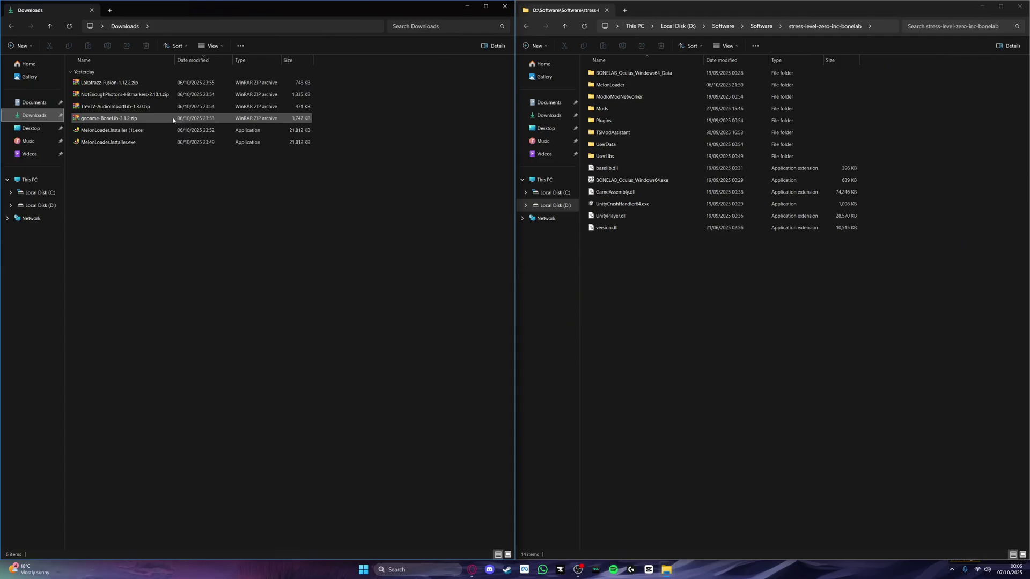
{"action": "left_click_drag", "start_coordinate": [249, 123], "coordinate": [215, 168]}
{"action": "left_click", "coordinate": [336, 309]}
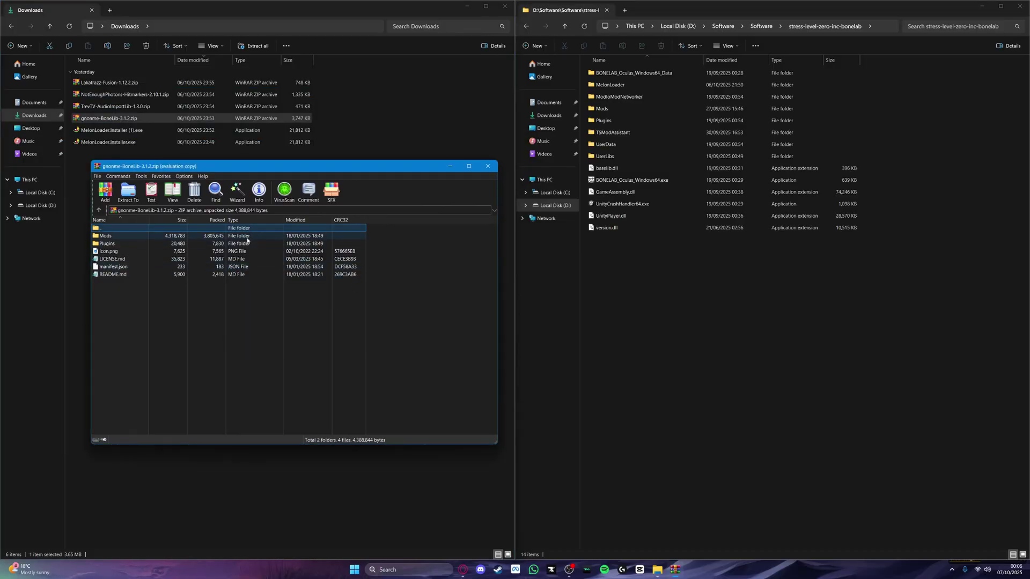
{"action": "left_click_drag", "start_coordinate": [206, 293], "coordinate": [298, 228]}
{"action": "left_click_drag", "start_coordinate": [375, 245], "coordinate": [288, 240]}
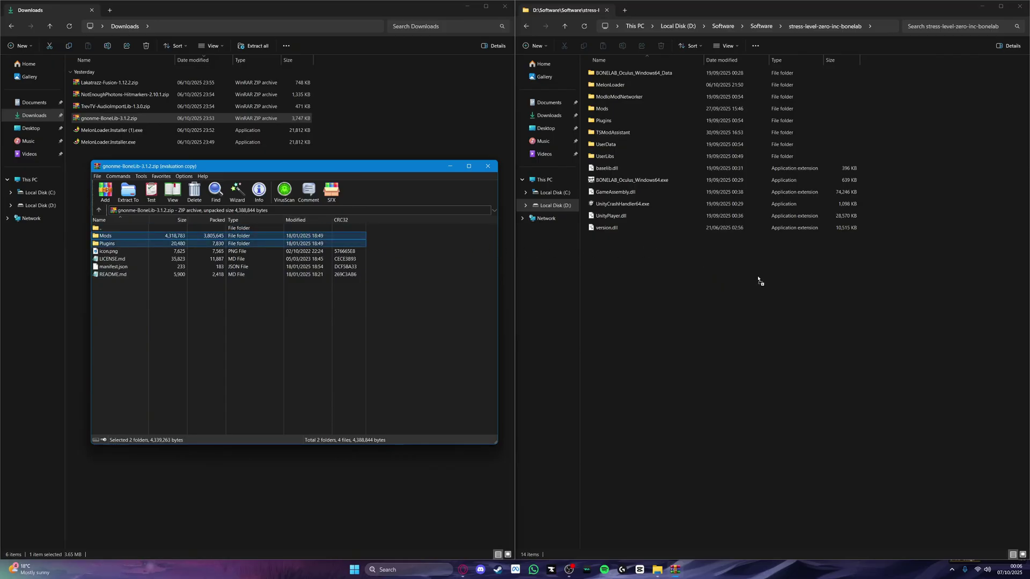
{"action": "left_click_drag", "start_coordinate": [760, 280], "coordinate": [760, 279]}
{"action": "key", "text": "Escape"}
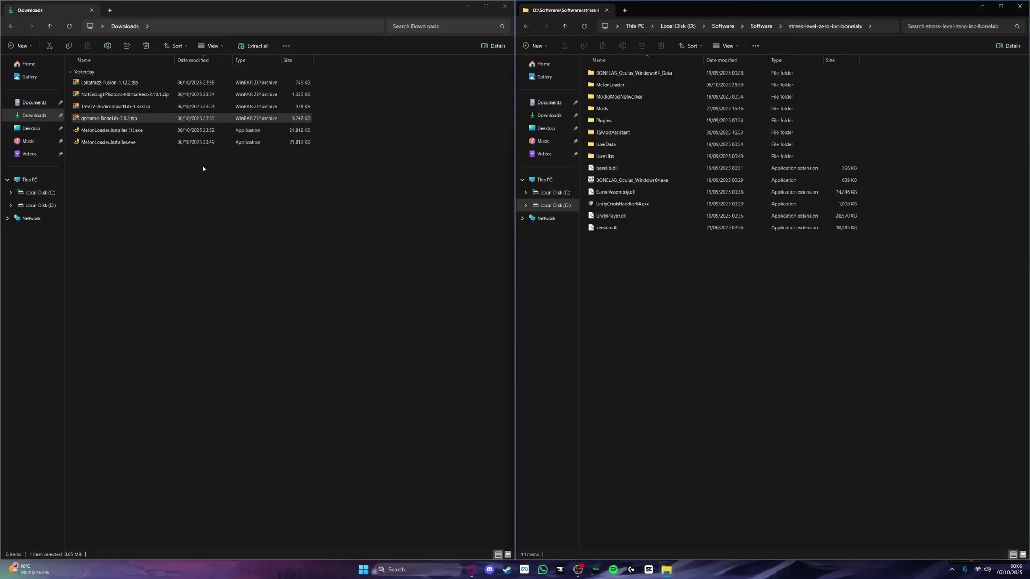
Open the TrevTV-AudioImportLib-1.3.0.zip archive and look at its contents.
{"action": "double_click", "coordinate": [143, 107]}
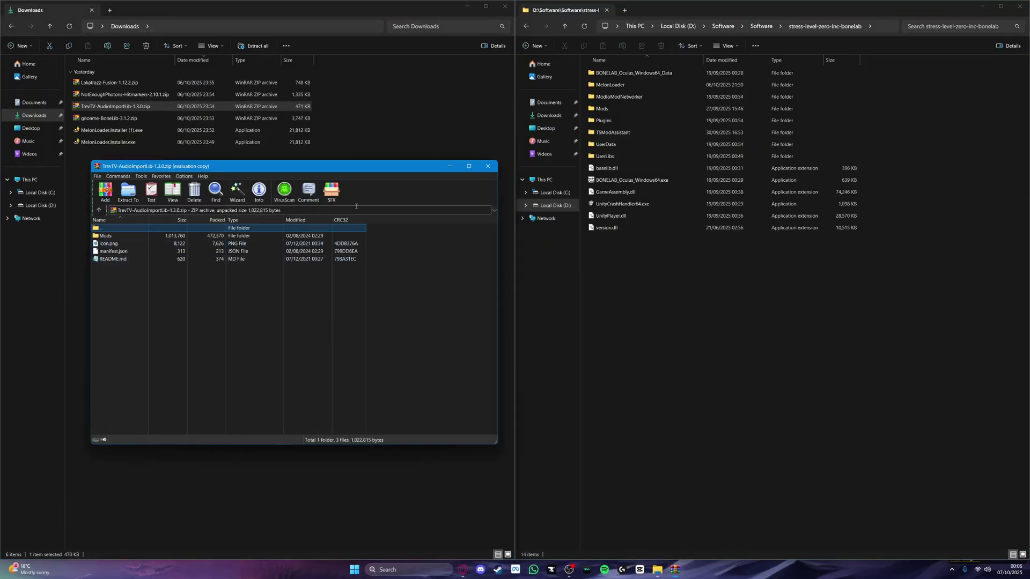
{"action": "left_click", "coordinate": [338, 309]}
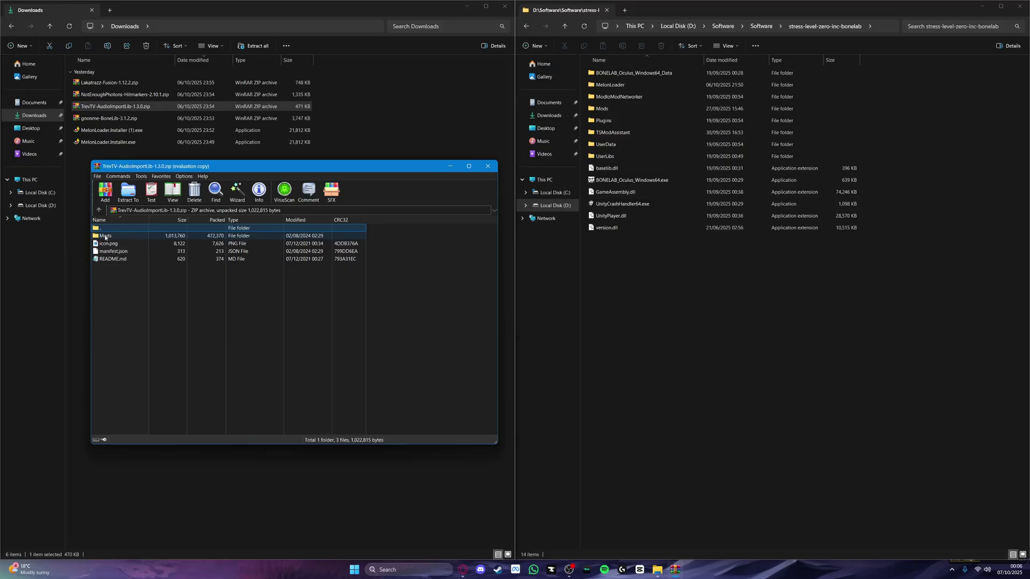
Open the For BONELAB folder inside NotEnoughPhotons-Hitmarkers-2.10.1.zip and select the folders in it.
{"action": "double_click", "coordinate": [125, 94]}
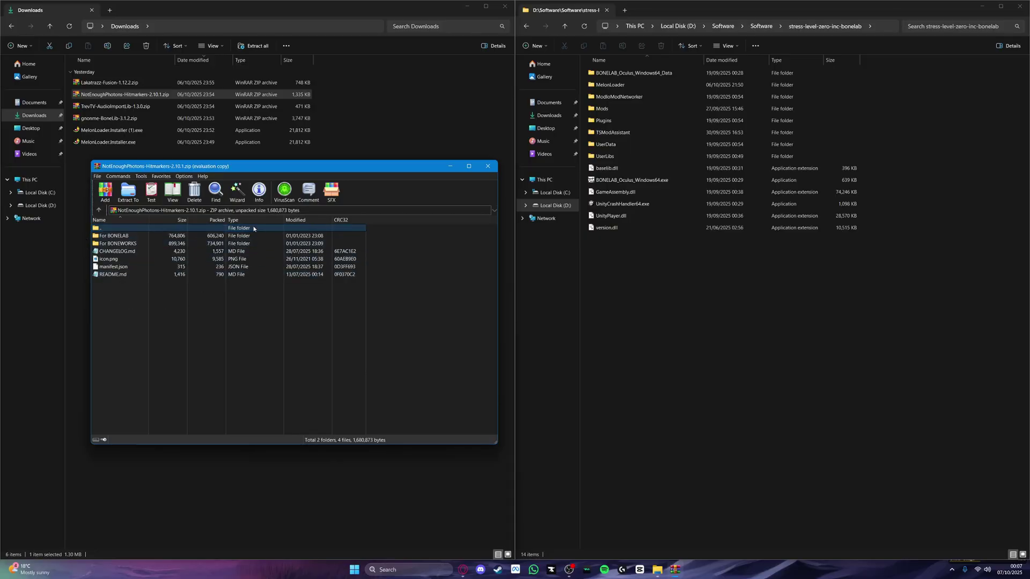
{"action": "double_click", "coordinate": [129, 238]}
{"action": "left_click_drag", "start_coordinate": [273, 267], "coordinate": [158, 238]}
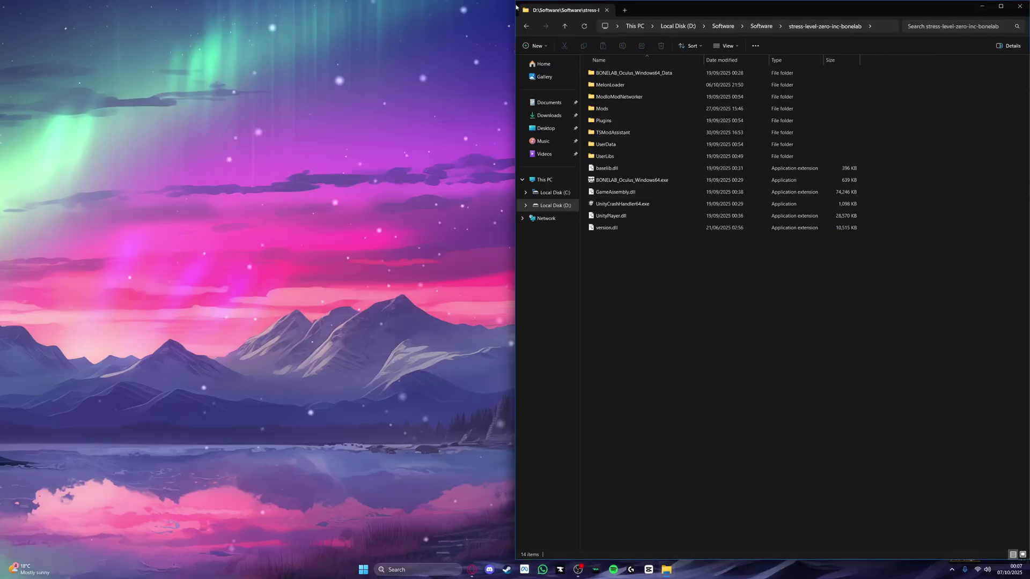
Close the BONELAB game folder window and manually download the Fusion mod from its Thunderstore page in the browser.
{"action": "left_click_drag", "start_coordinate": [699, 18], "coordinate": [463, 96]}
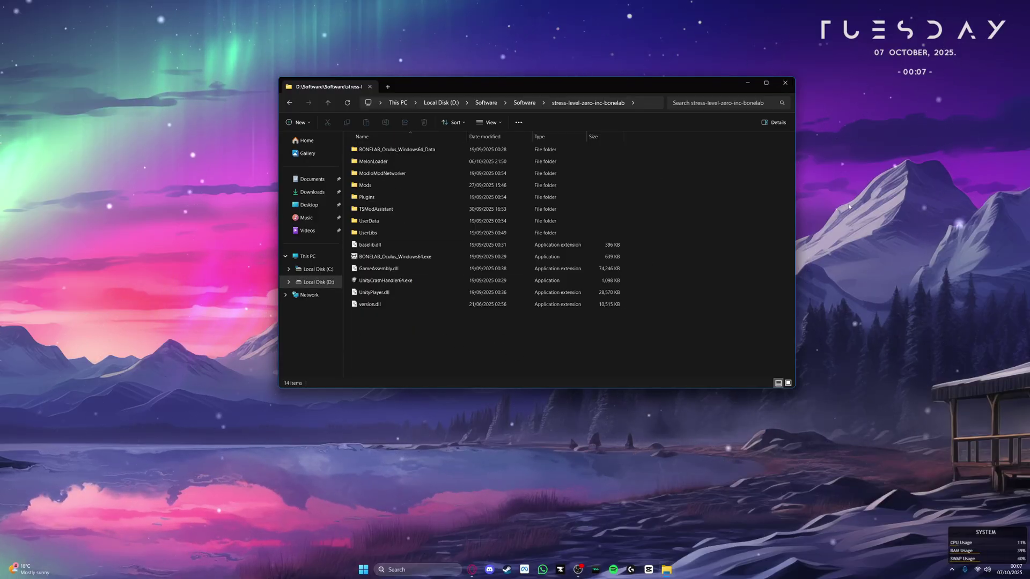
{"action": "key", "text": "alt+F4"}
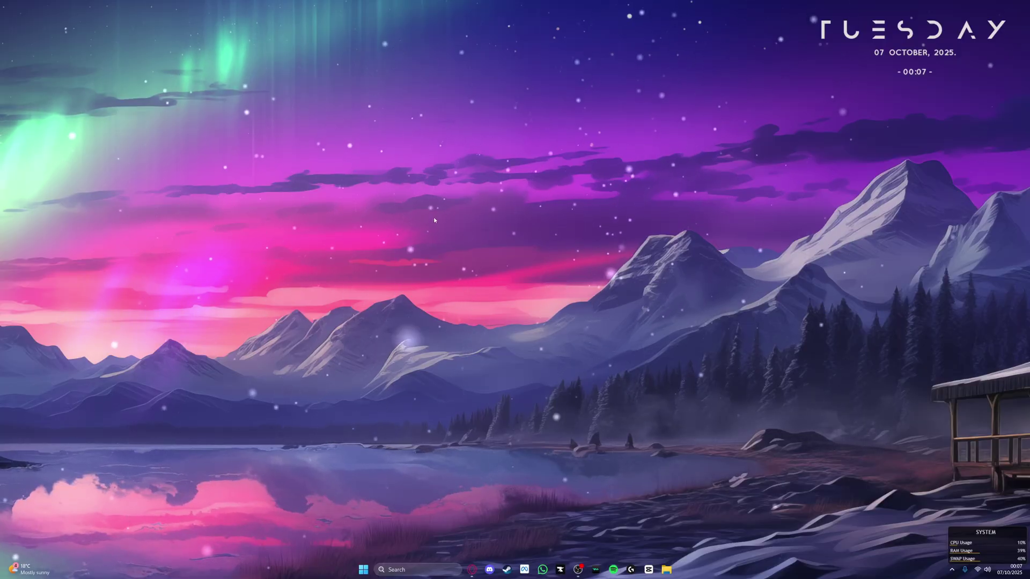
{"action": "key", "text": "alt+Tab"}
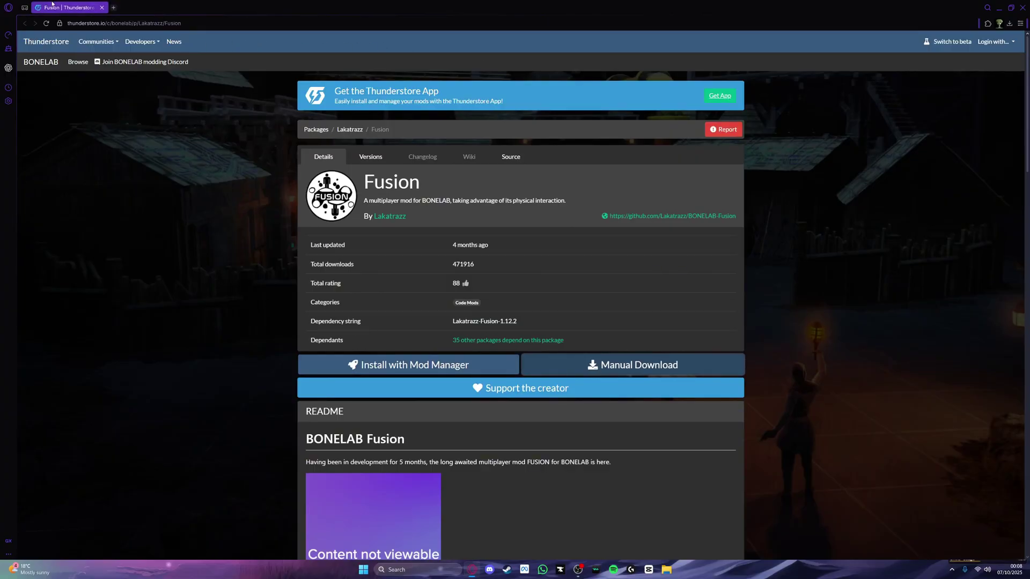
{"action": "left_click", "coordinate": [589, 372]}
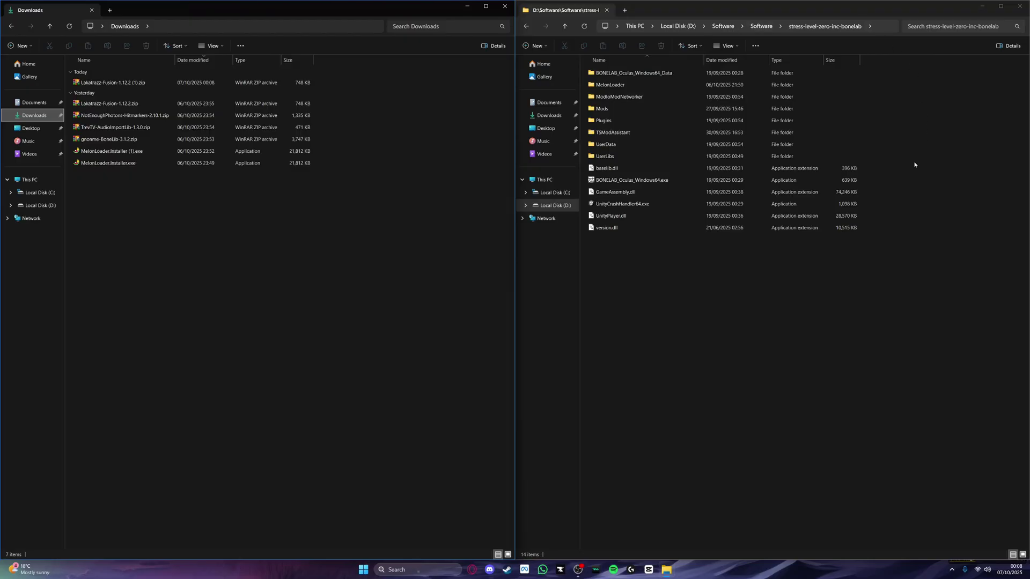
Open Lakatrazz-Fusion-1.12.2.zip from Downloads and select its Mods and Plugins folders.
{"action": "left_click", "coordinate": [102, 104]}
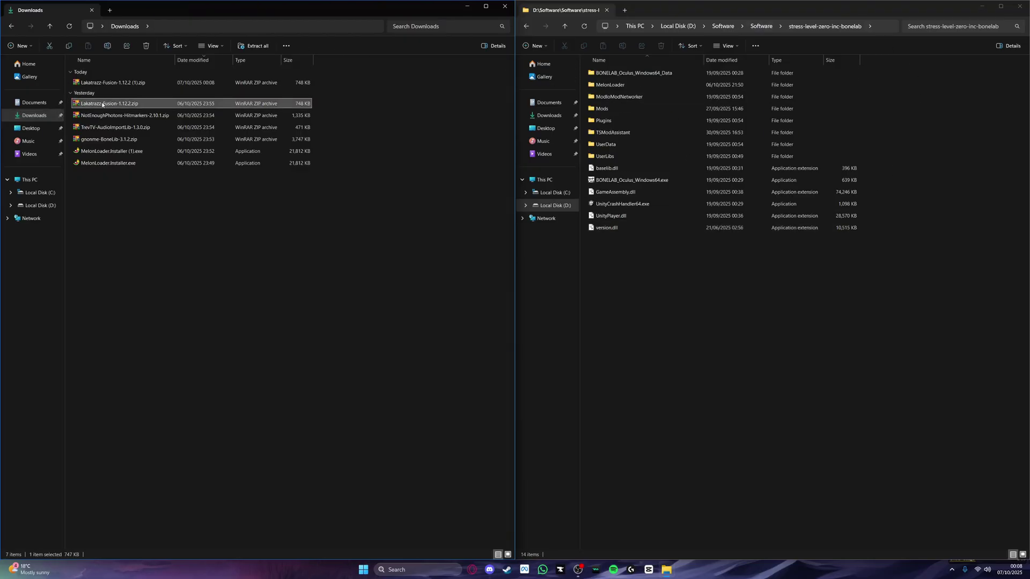
{"action": "double_click", "coordinate": [102, 104]}
{"action": "left_click", "coordinate": [664, 159]}
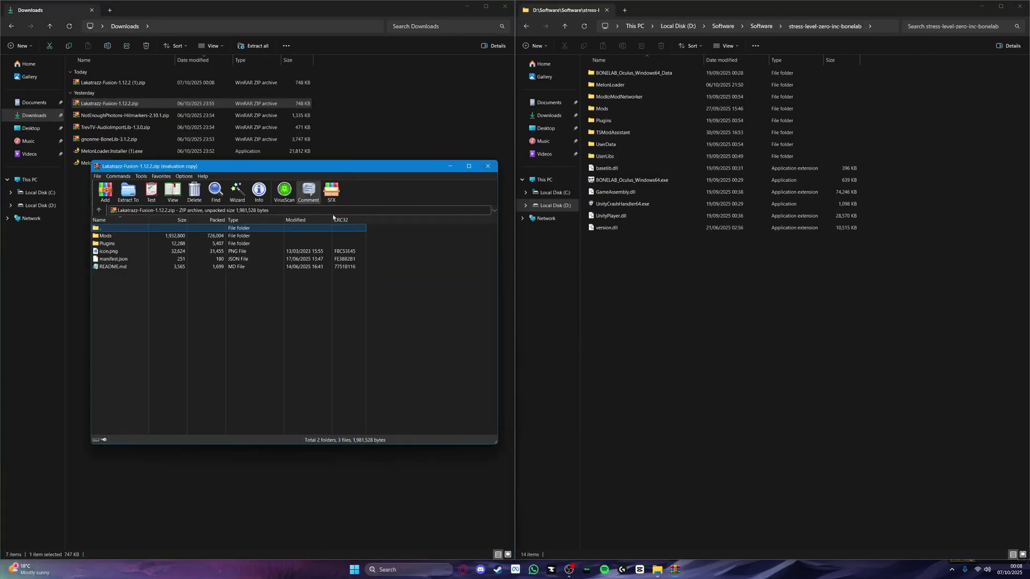
{"action": "left_click_drag", "start_coordinate": [393, 246], "coordinate": [343, 234]}
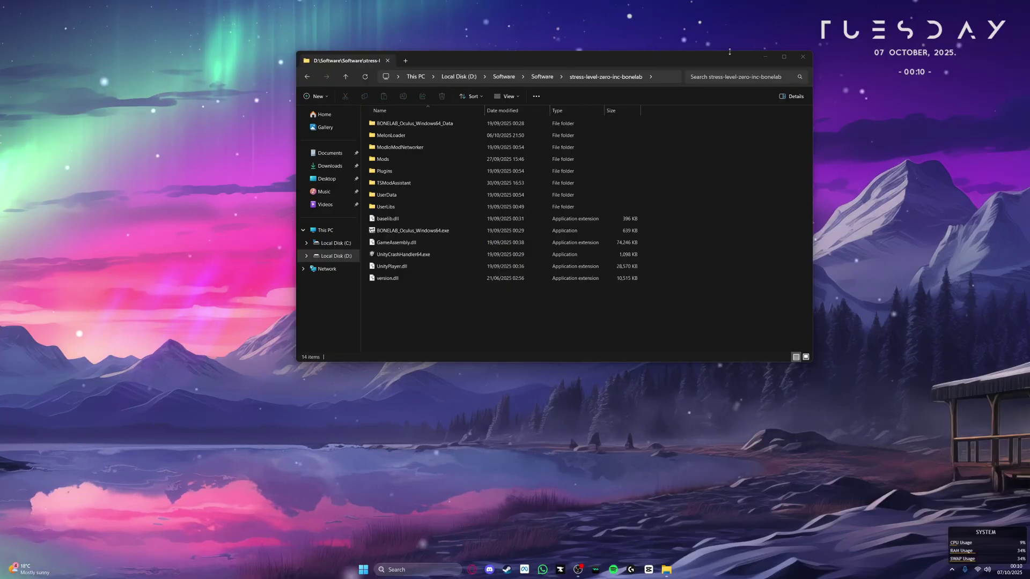
Close the stress-level-zero-inc-bonelab folder window.
{"action": "left_click_drag", "start_coordinate": [685, 63], "coordinate": [640, 86]}
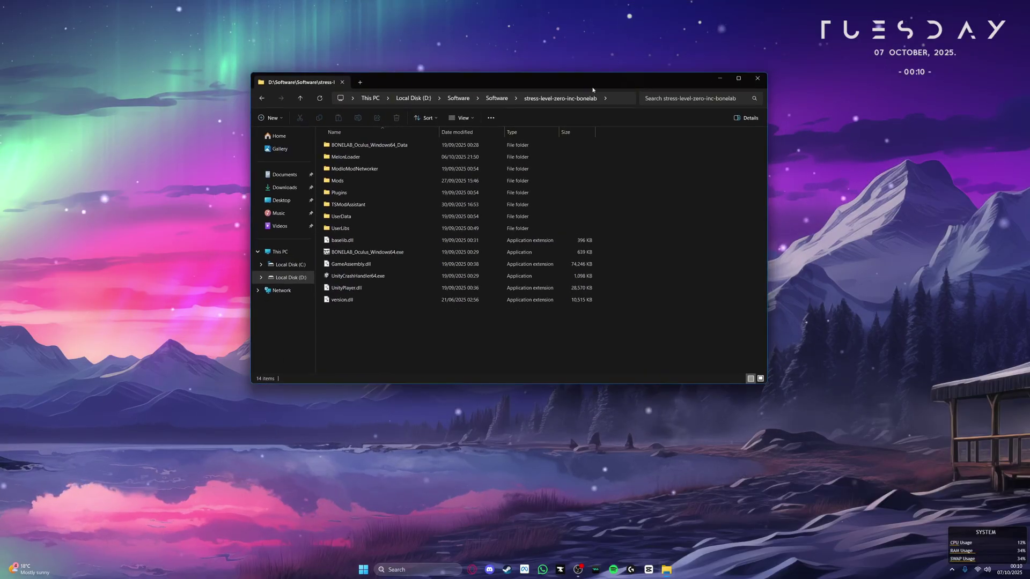
{"action": "left_click", "coordinate": [756, 80]}
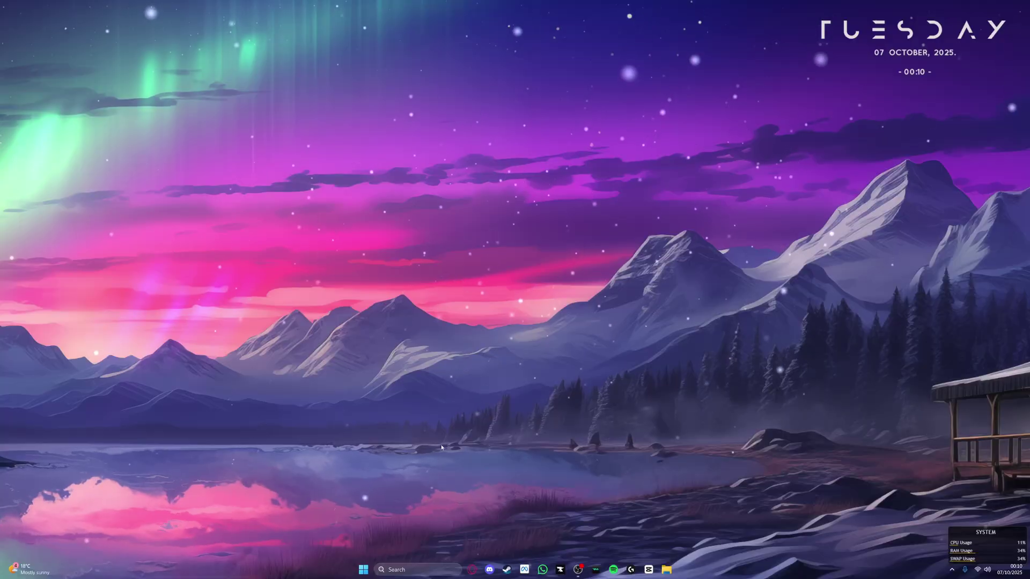